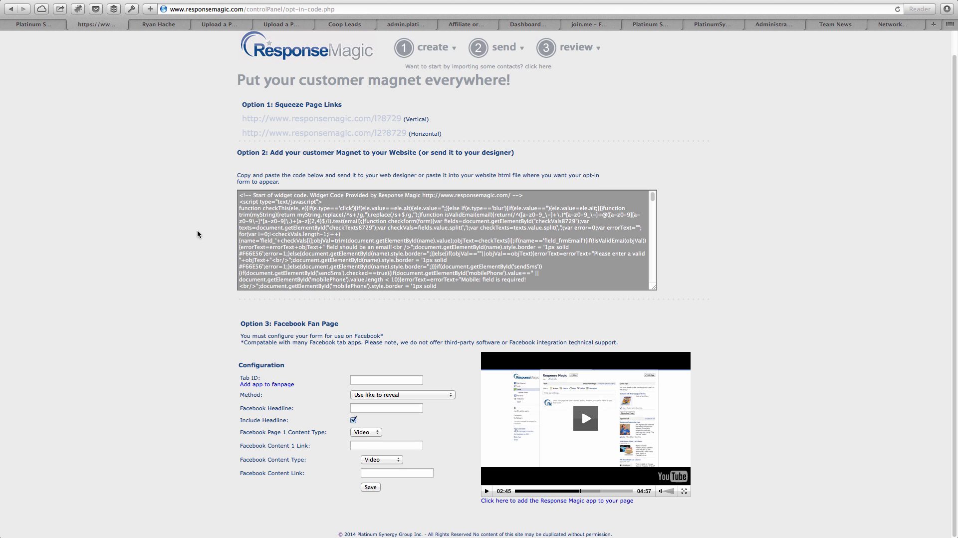
- Choose 'Use direct opt-in (no reveal page)' as the Option 3 method and point out the Tab ID field
click(384, 396)
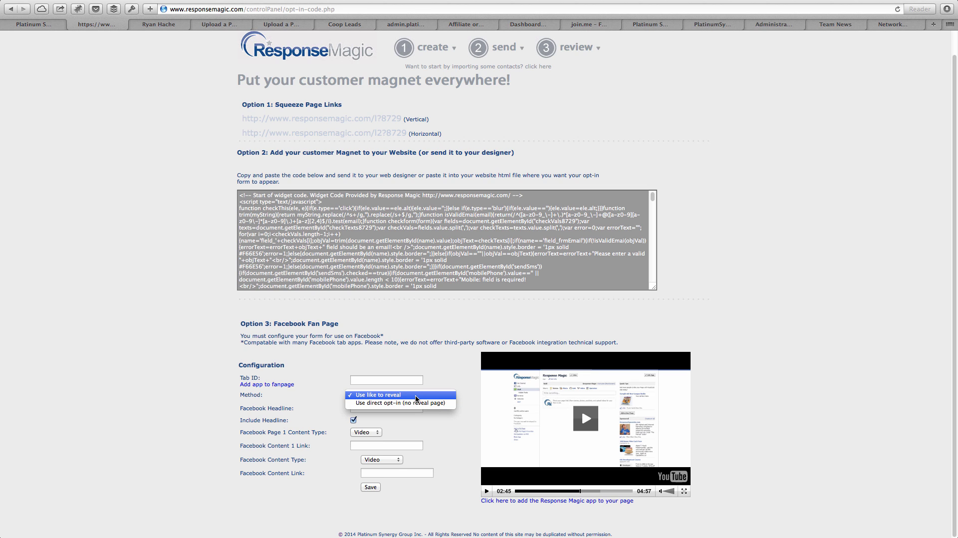
click(377, 404)
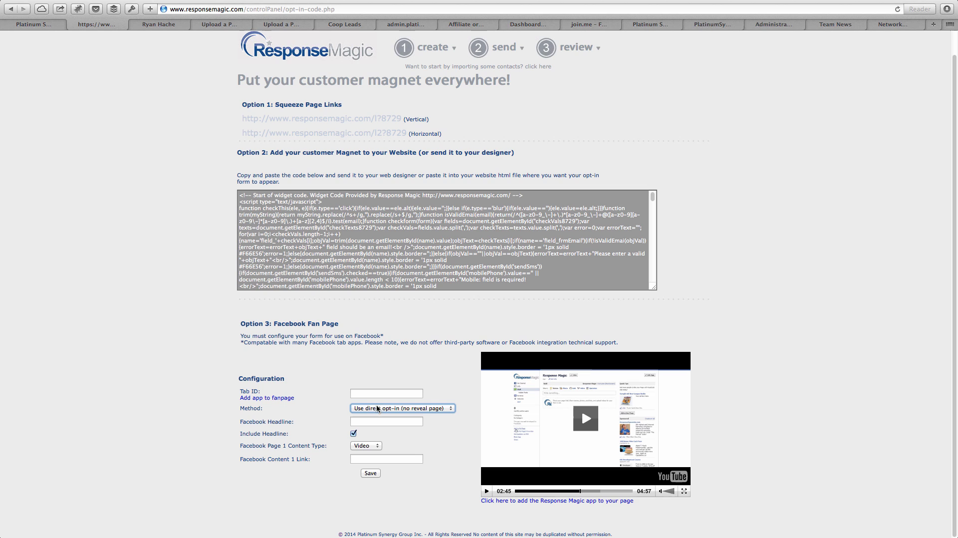
click(381, 394)
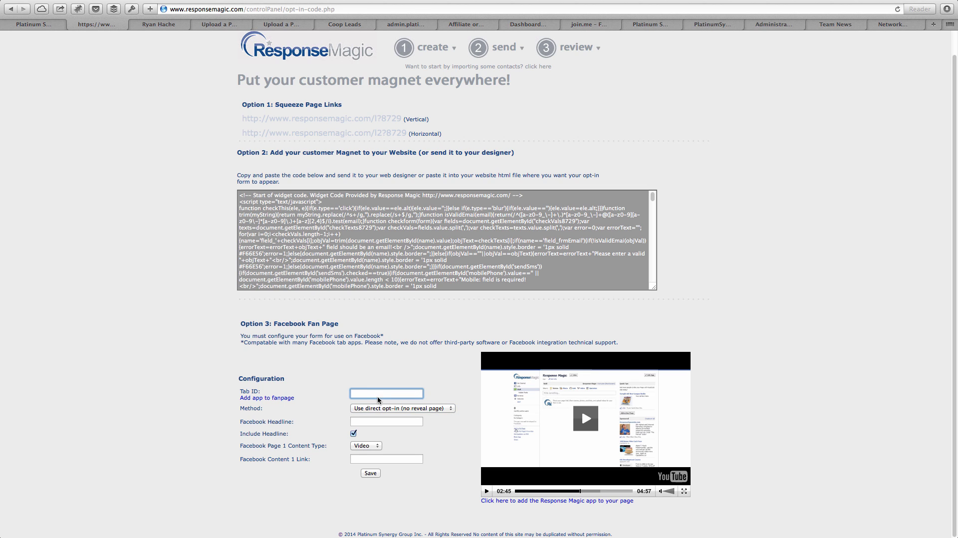
click(244, 391)
drag(244, 392, 293, 395)
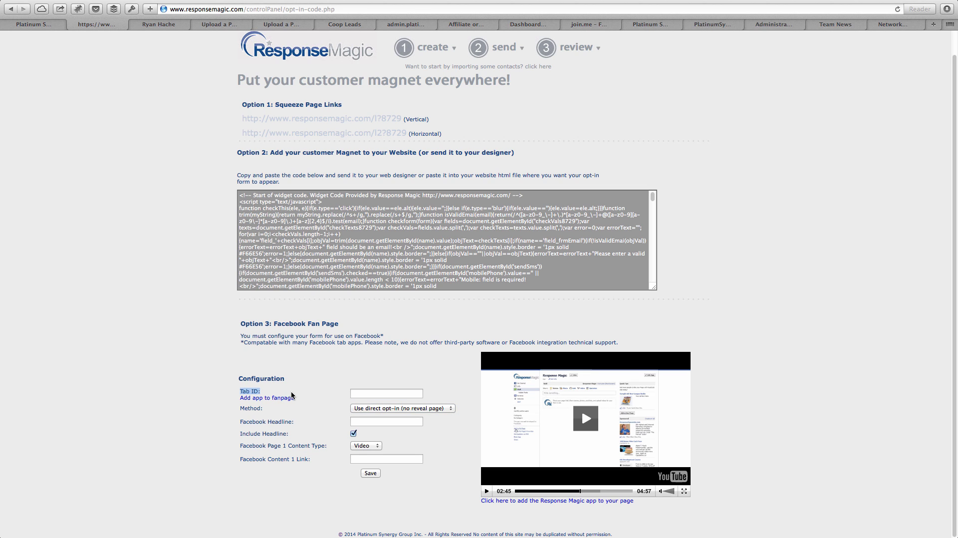
click(303, 393)
- Start adding Response Magic to a fan page, then search Facebook for the page name and open the business Page
click(257, 399)
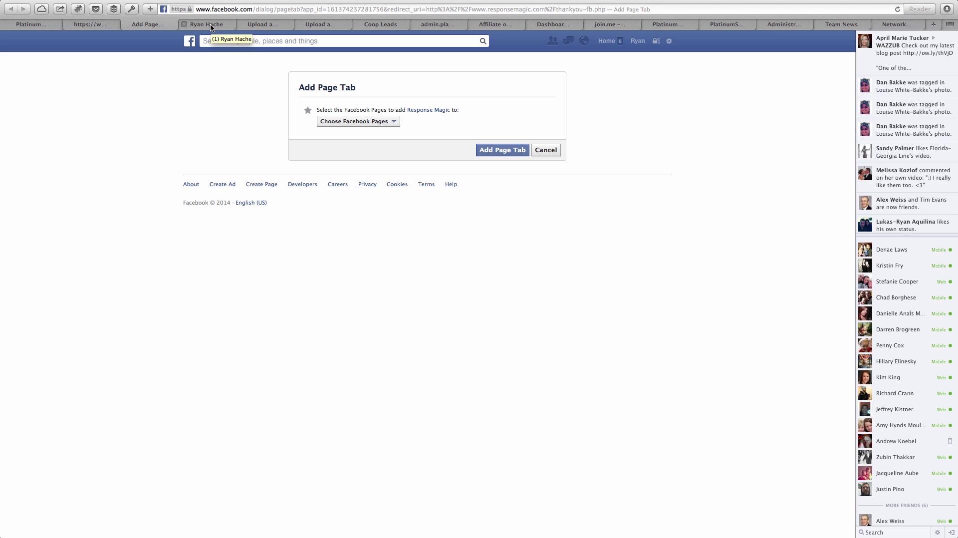
click(341, 40)
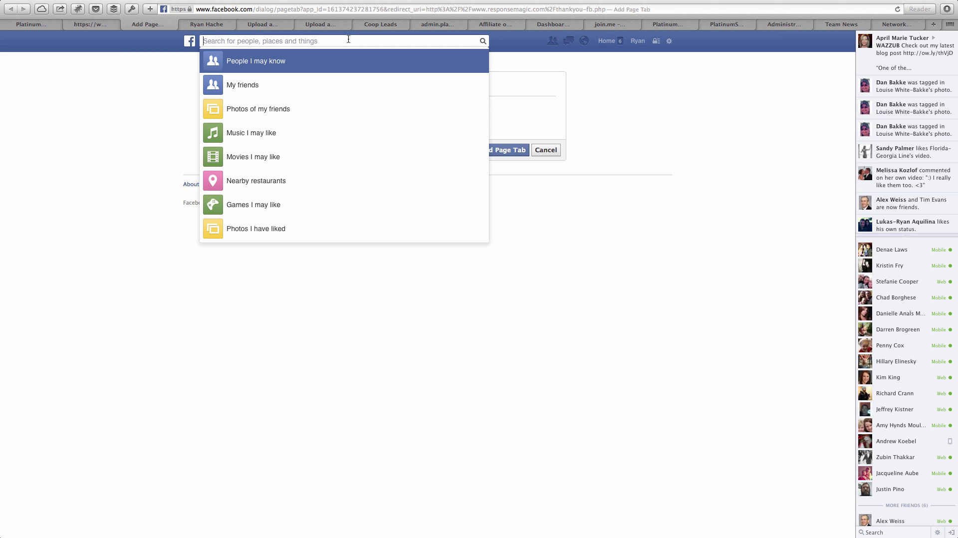
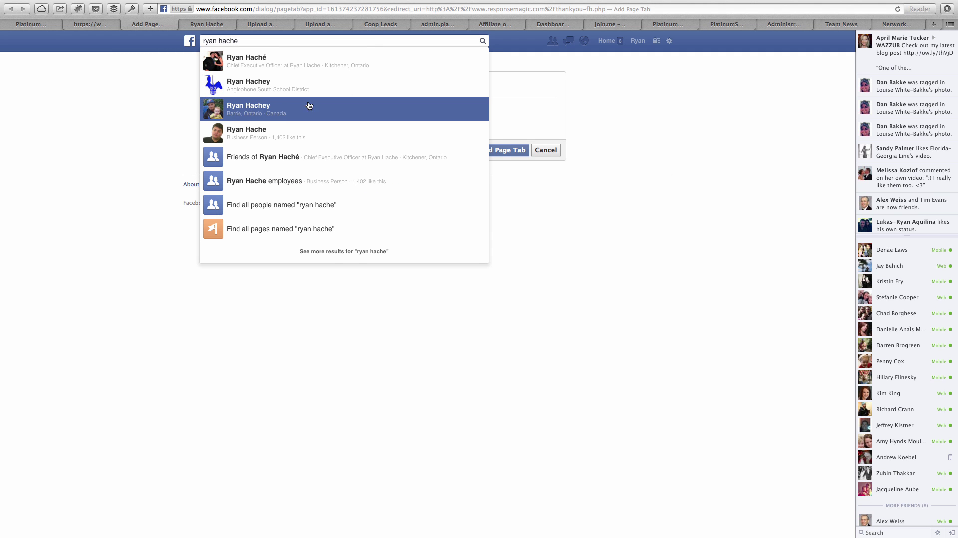
click(289, 131)
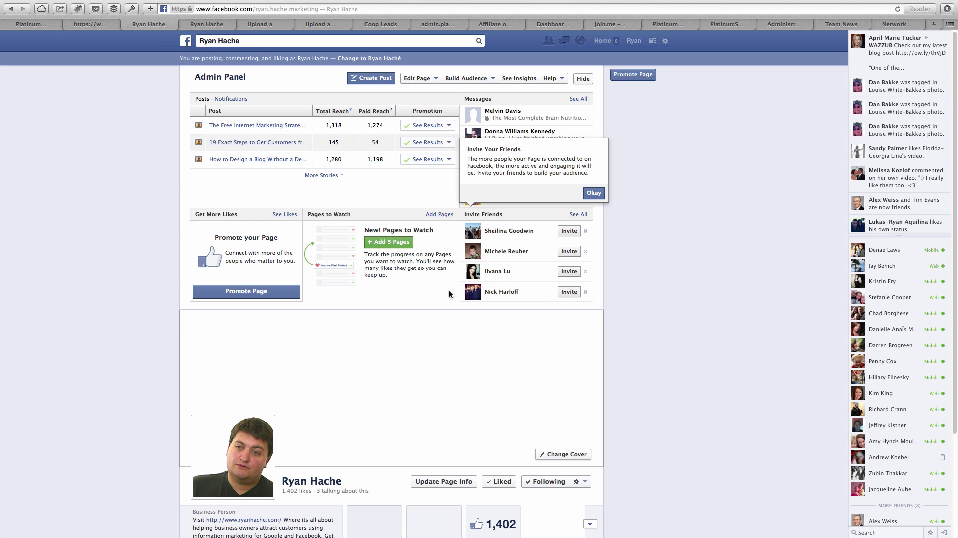
- Expand the Page's app-tab row beside the Likes box to reveal the four empty tab slots
scroll(444, 322, down, 5)
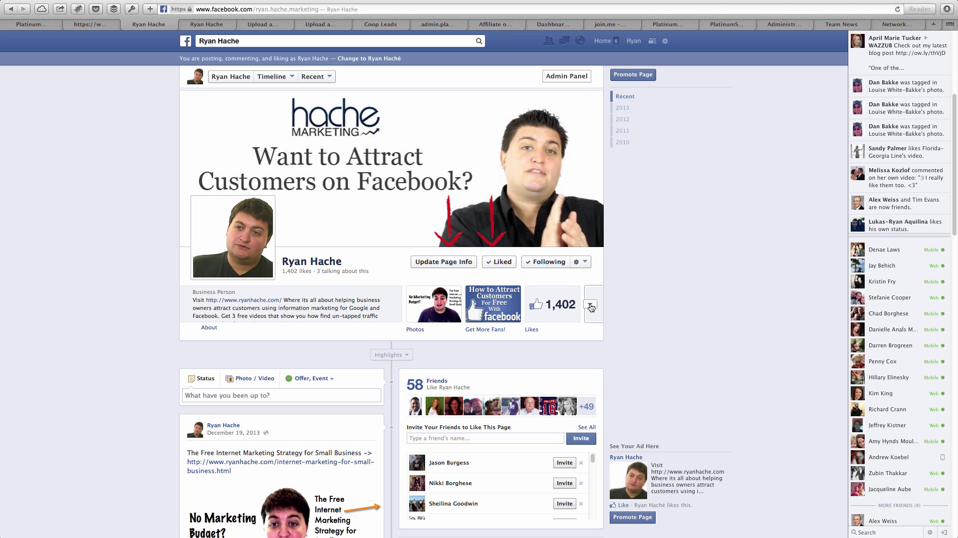
click(590, 305)
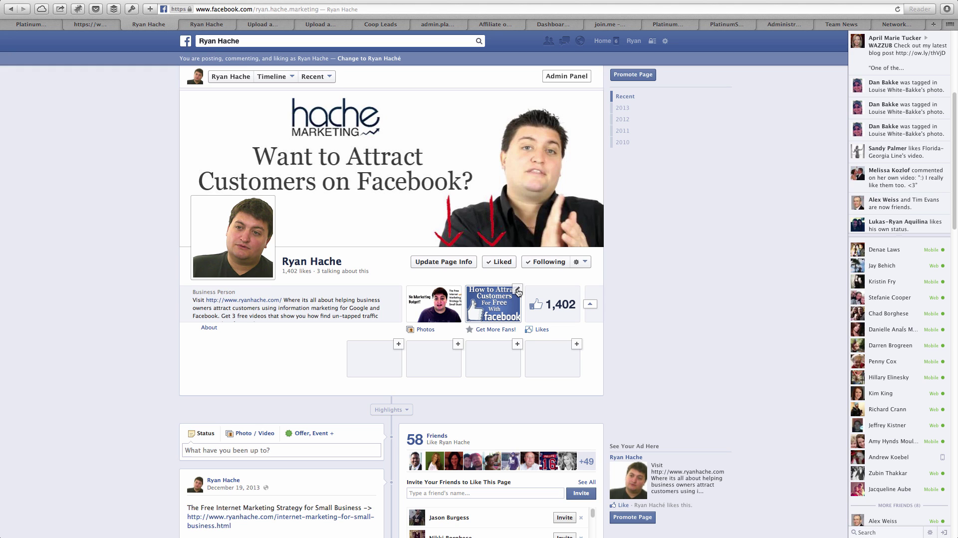
- Open Edit Settings for the Get More Fans! tab and highlight its custom tab name
click(517, 290)
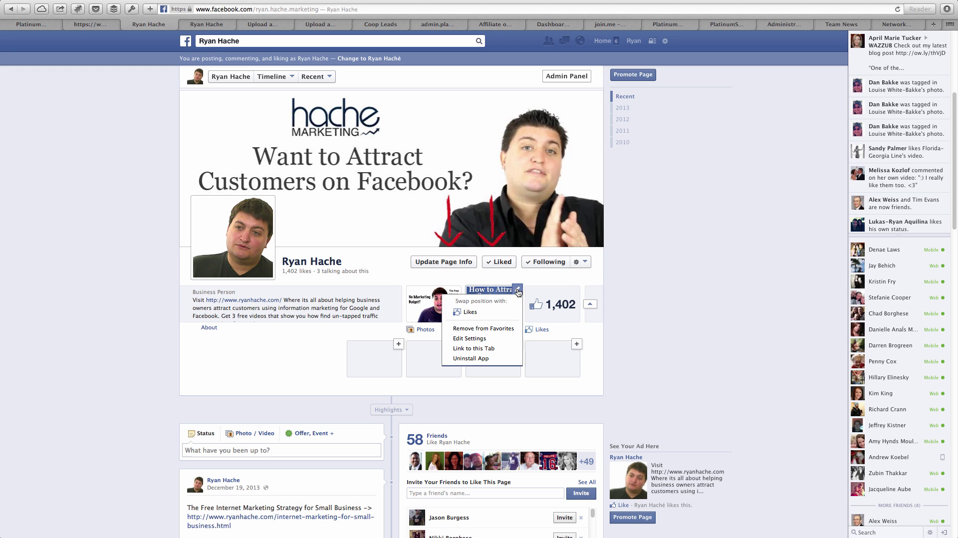
click(477, 338)
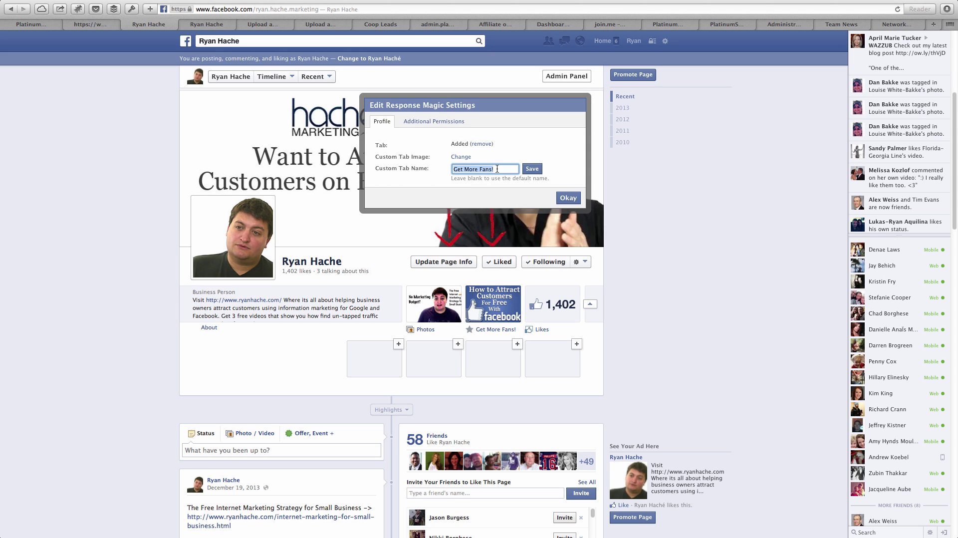
drag(507, 170, 452, 169)
click(504, 168)
- Choose to change the Response Magic tab's custom image, bringing up Upload Page Tab Image
click(459, 158)
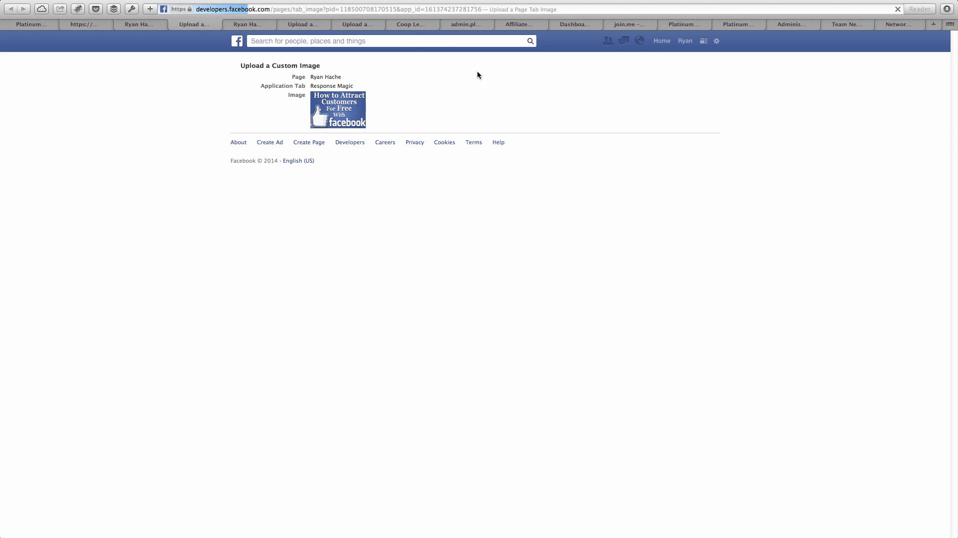
mouse_move(357, 104)
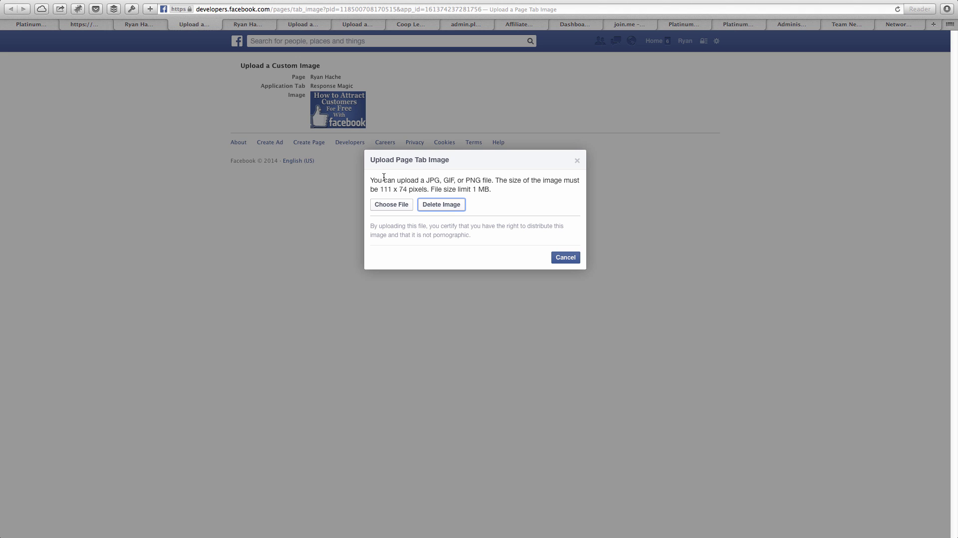
drag(373, 181, 513, 191)
click(500, 190)
drag(428, 180, 450, 179)
click(463, 180)
double_click(474, 180)
click(470, 186)
drag(493, 181, 427, 189)
click(428, 179)
click(414, 188)
drag(380, 190, 423, 187)
click(418, 192)
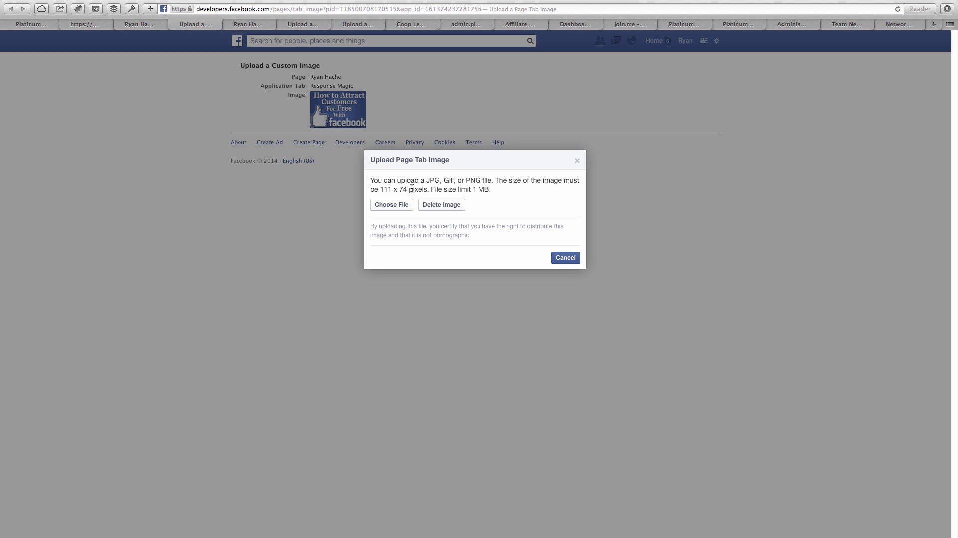
drag(427, 189, 380, 189)
click(381, 187)
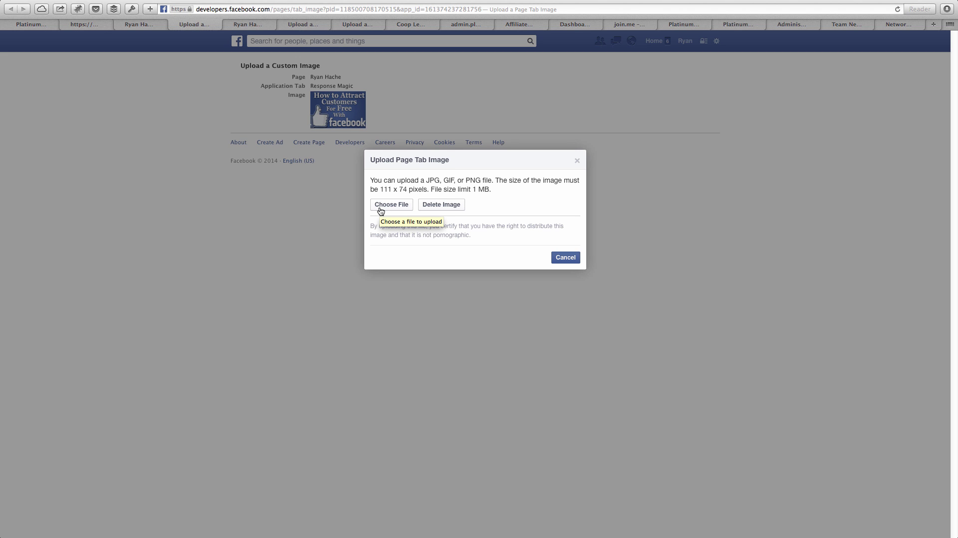
- Highlight the upload requirements: 111 x 74 pixels and the 1 MB file size limit
drag(380, 191, 433, 189)
click(398, 190)
click(425, 189)
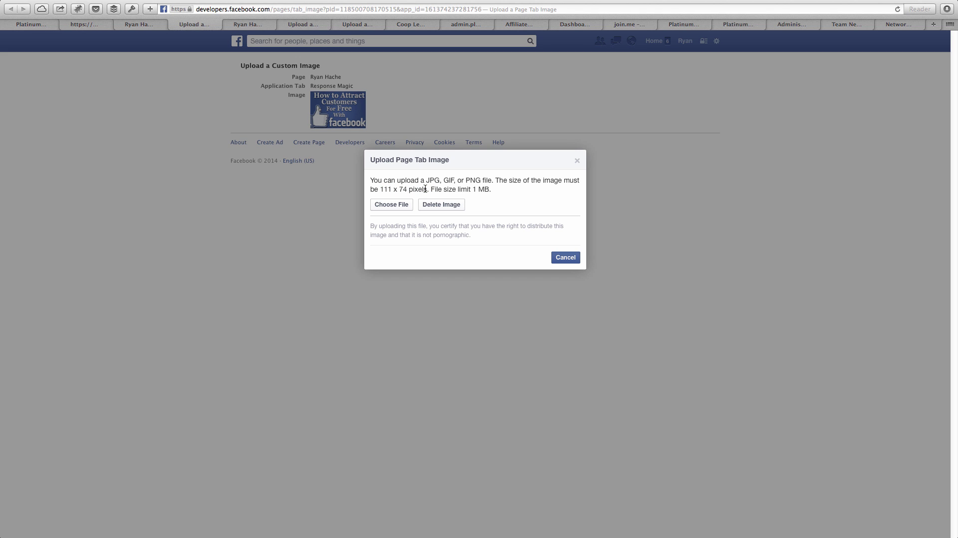
drag(380, 189, 502, 187)
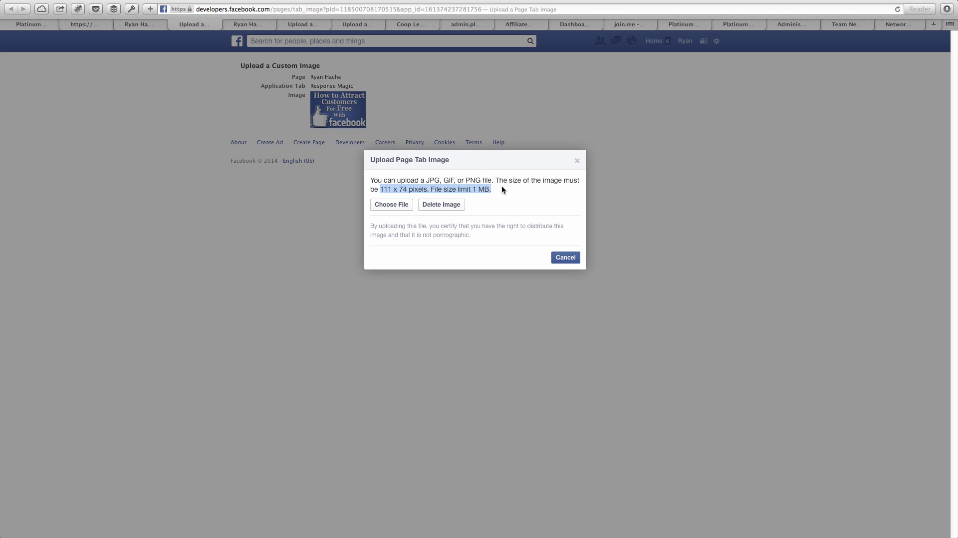
drag(502, 184, 366, 180)
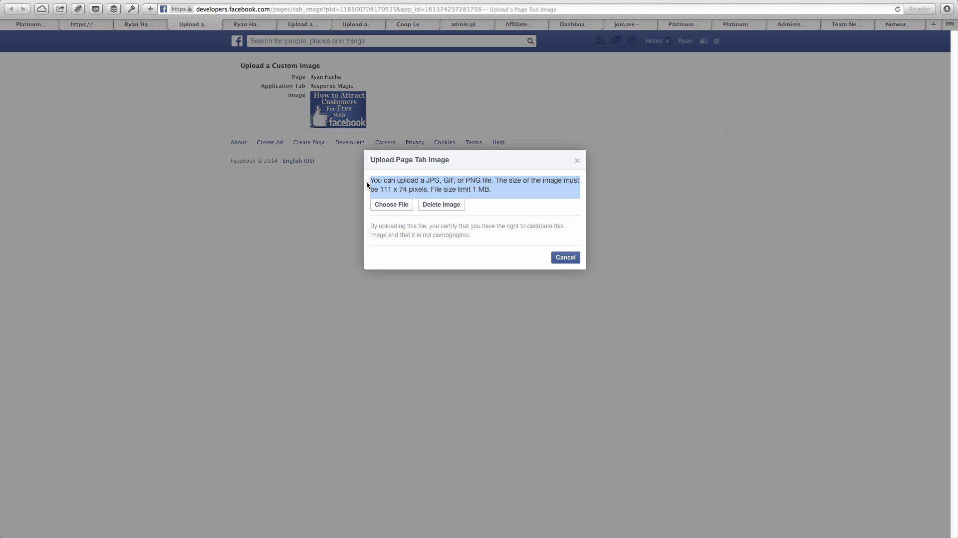
drag(430, 189, 489, 189)
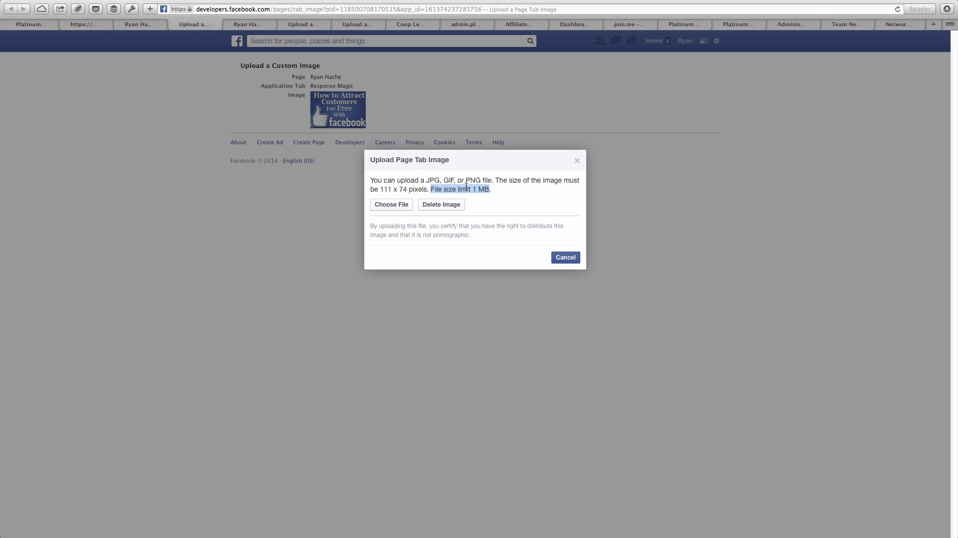
click(495, 187)
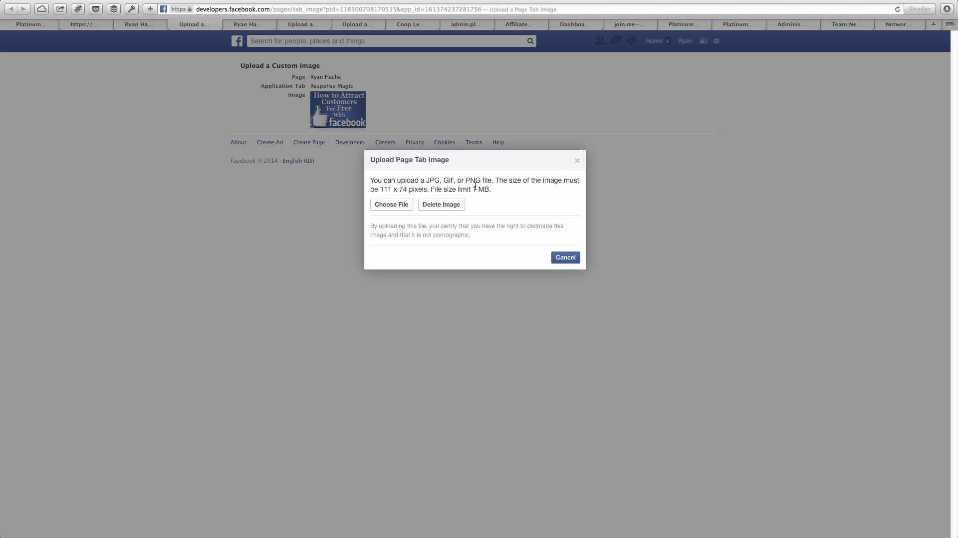
- Point out the JPG format and 111 x 74 pixel size again, then cancel the upload dialog
drag(441, 180, 425, 181)
click(438, 182)
drag(380, 190, 427, 190)
click(425, 192)
drag(383, 190, 384, 189)
click(385, 189)
click(565, 258)
- Back on the fan page, confirm the Response Magic settings with Okay to show the Get More Fans! tab
mouse_move(357, 101)
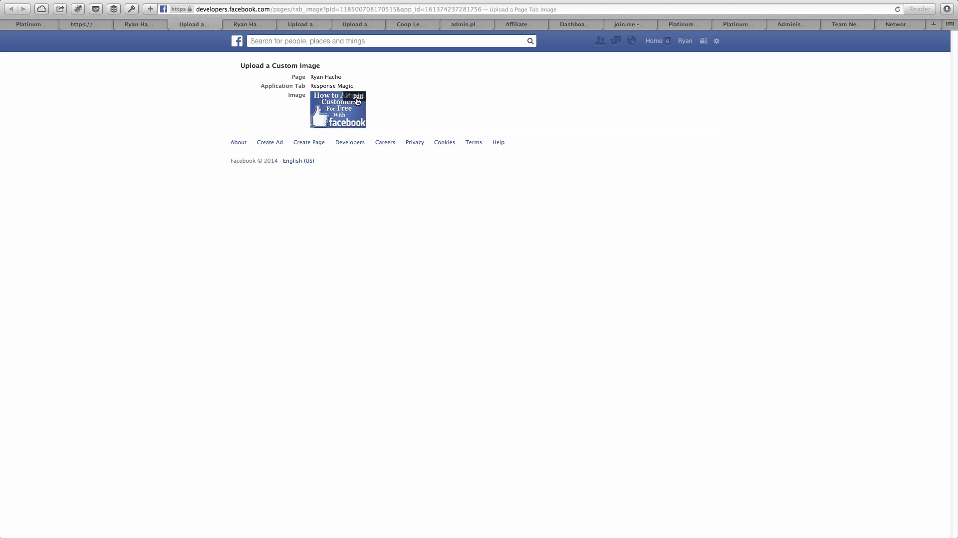
click(140, 25)
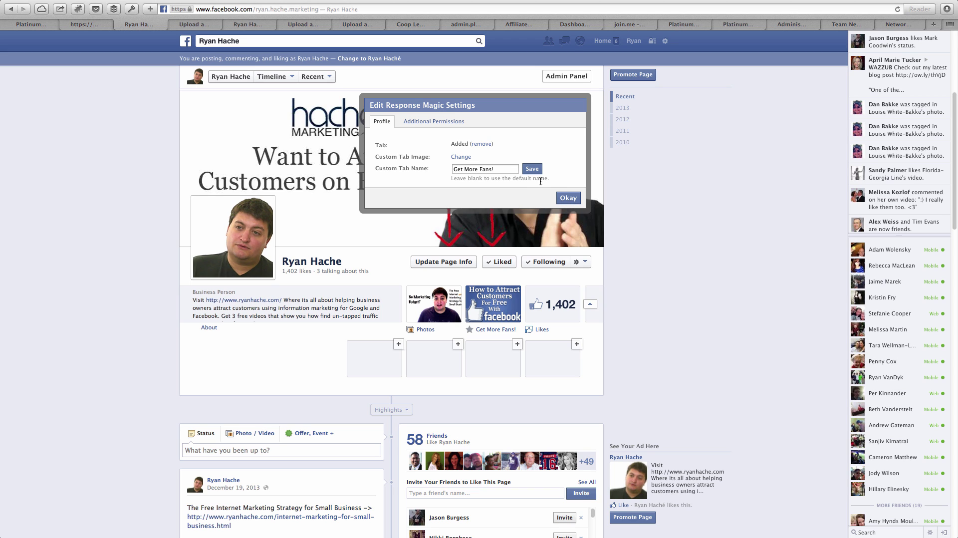
click(568, 198)
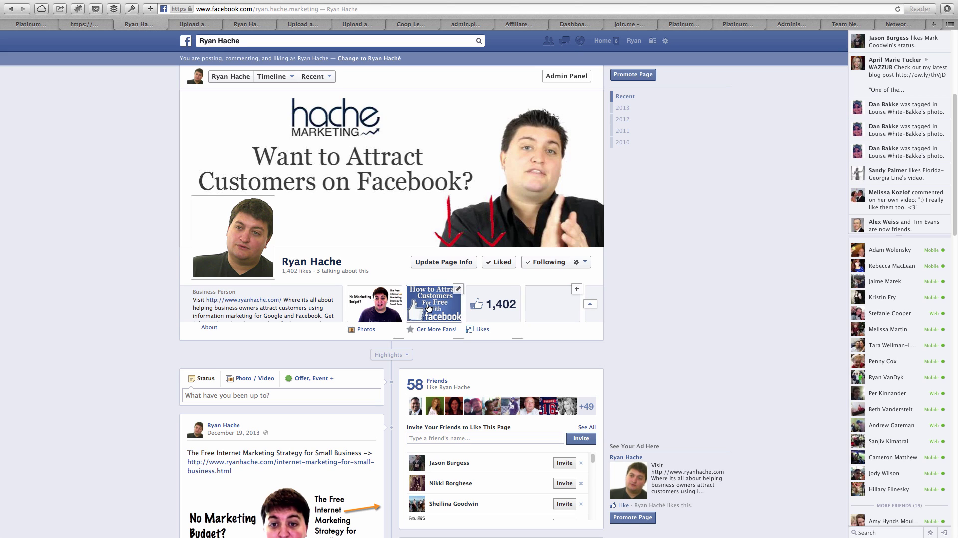
click(589, 306)
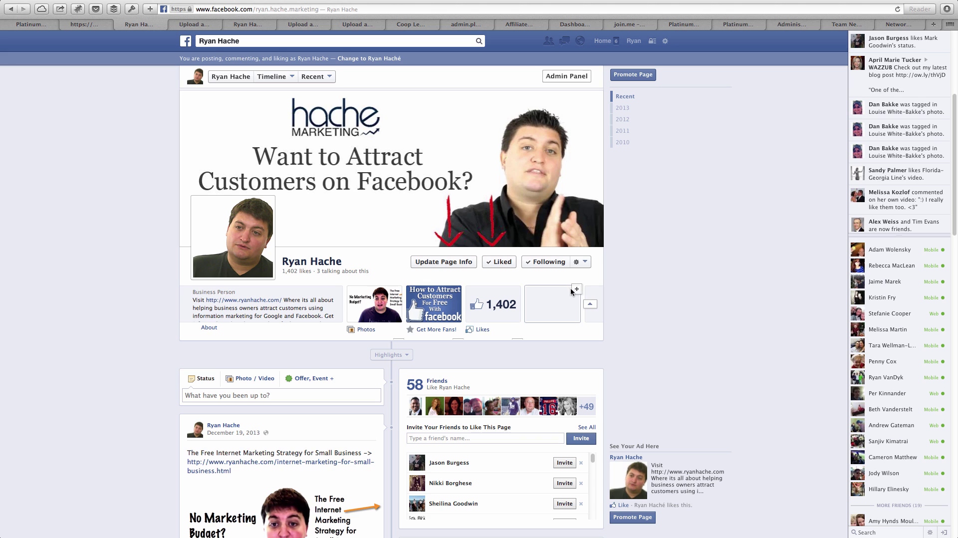
mouse_move(457, 292)
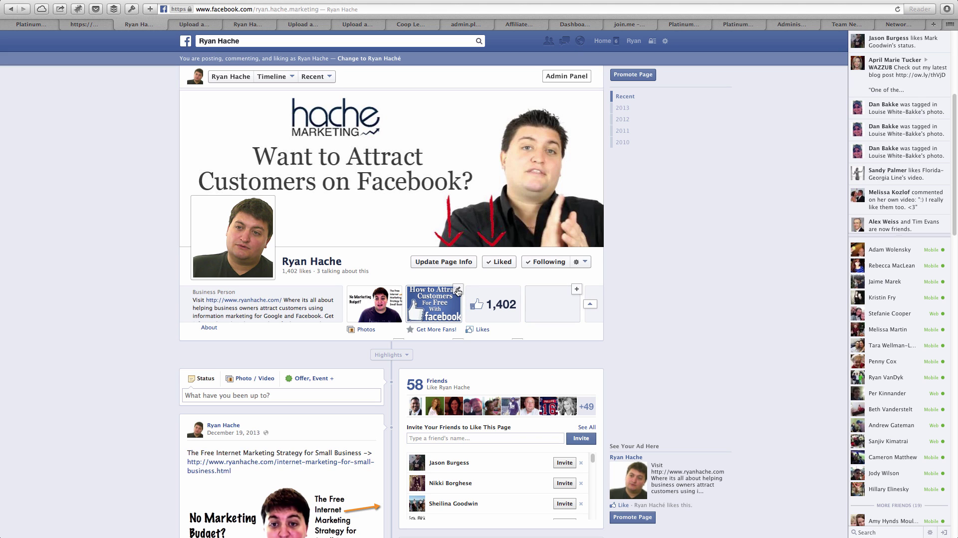
click(457, 291)
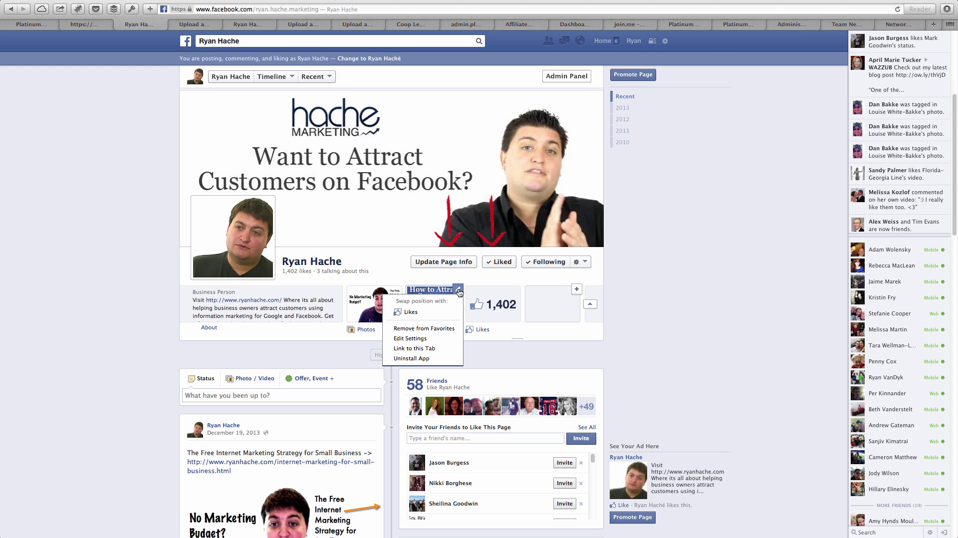
click(457, 291)
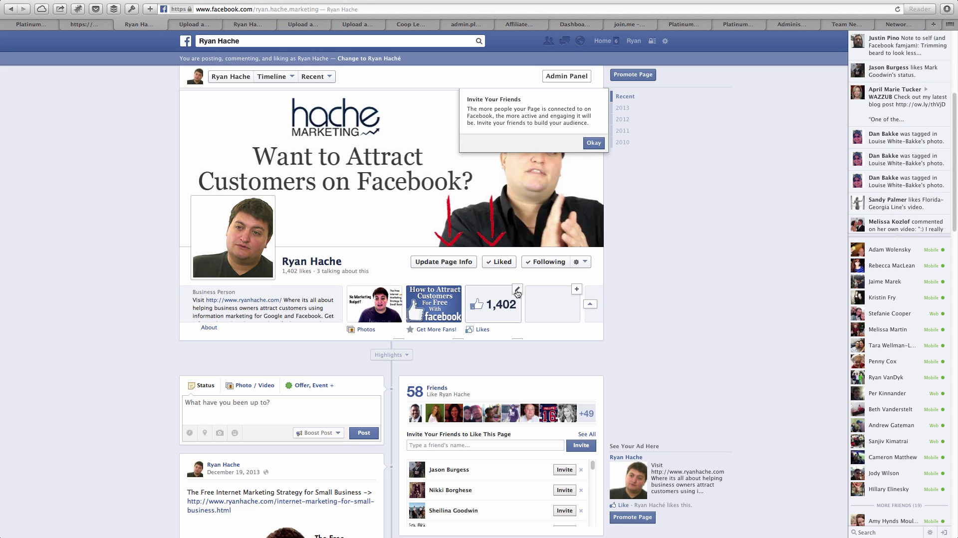
click(517, 291)
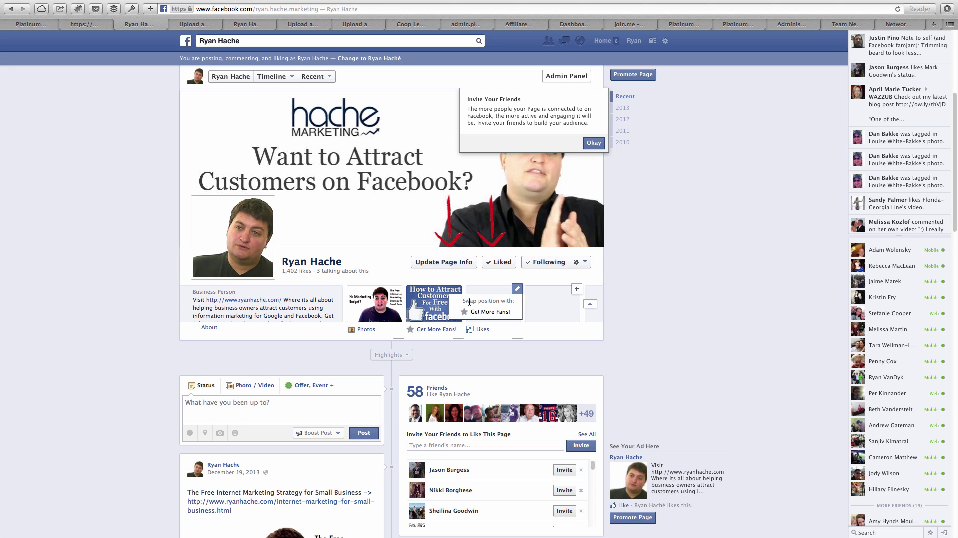
click(501, 313)
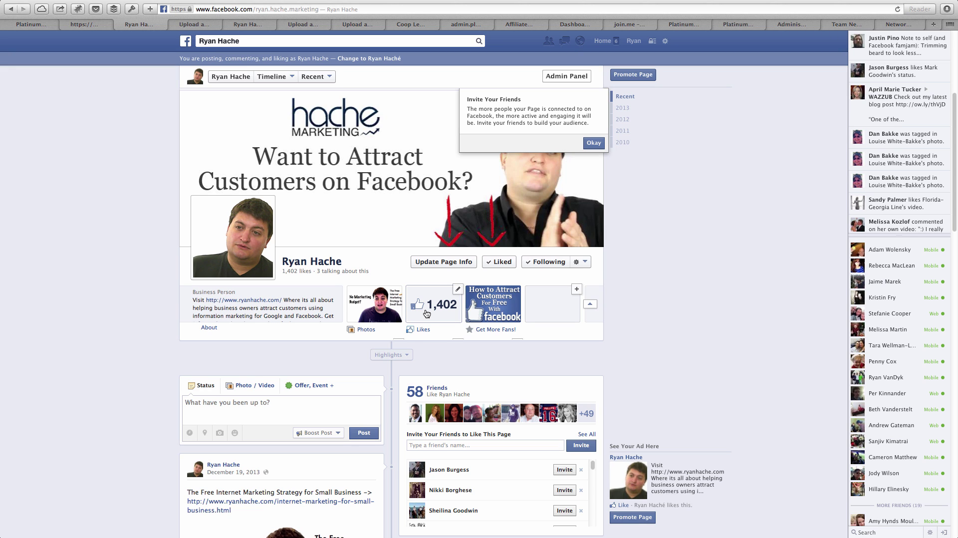
click(458, 289)
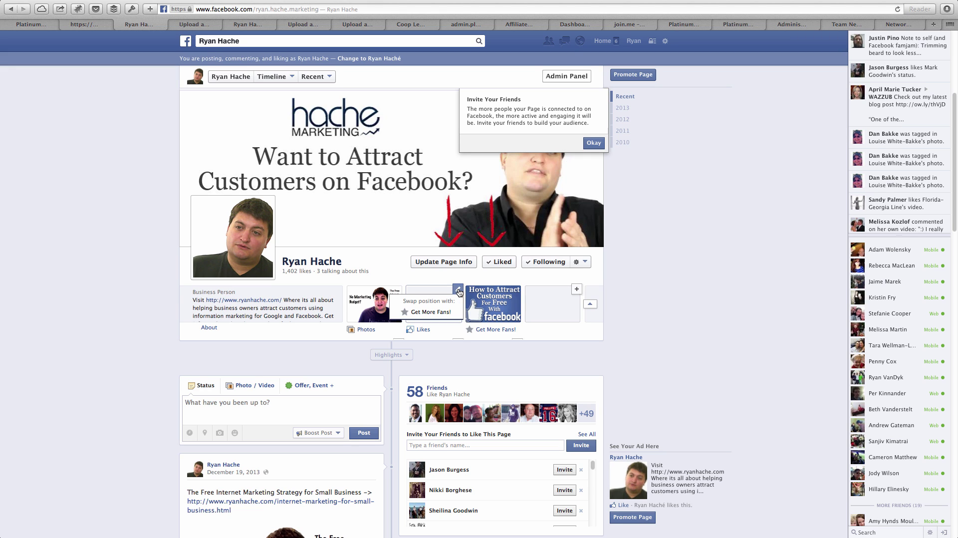
click(442, 313)
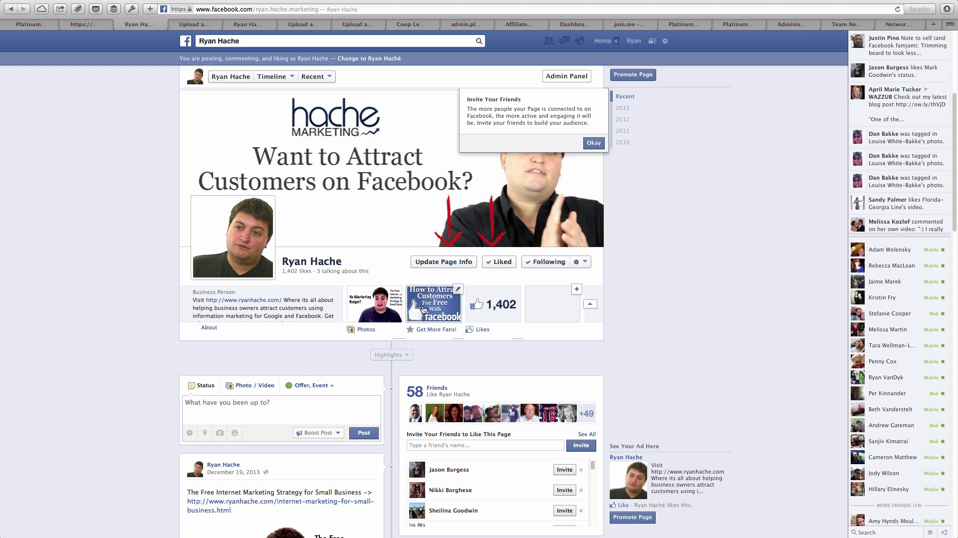
- Open the Get More Fans! tab from the Page's apps row
click(423, 310)
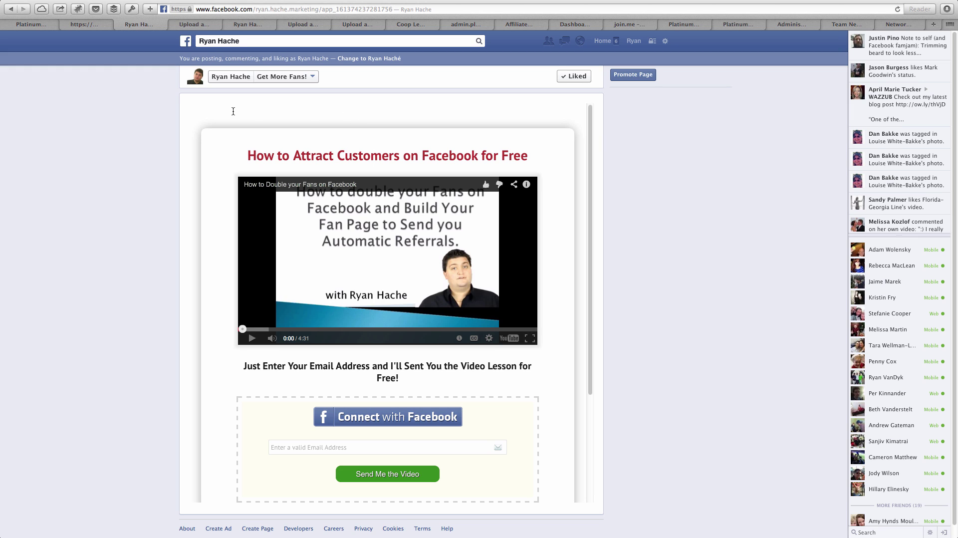
click(101, 23)
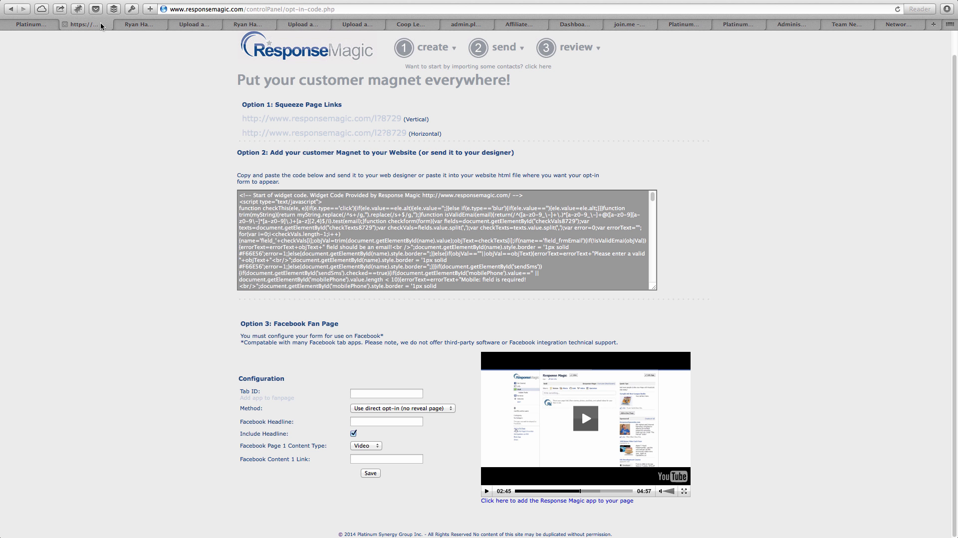
click(367, 392)
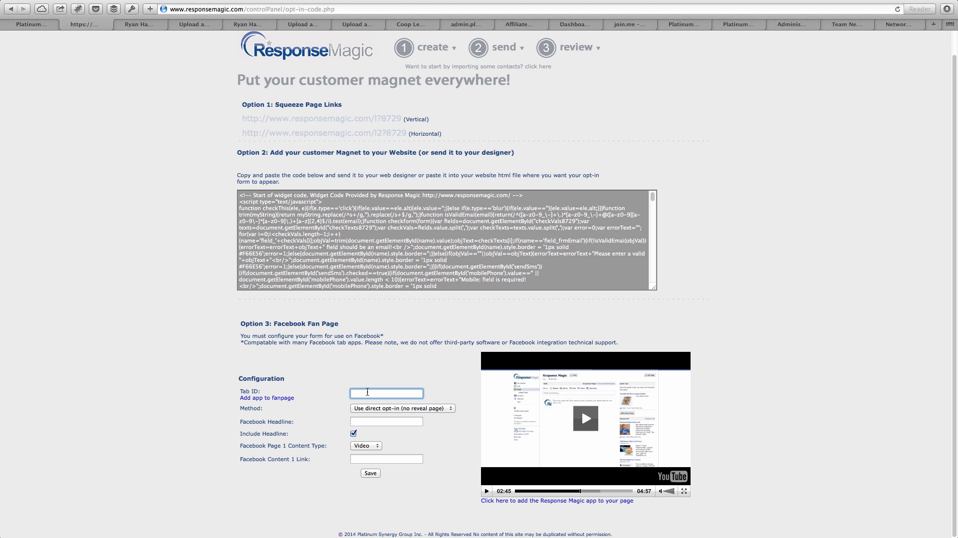
- Point out the Facebook Headline and Content 1 Link fields, then return to the Facebook page
click(377, 421)
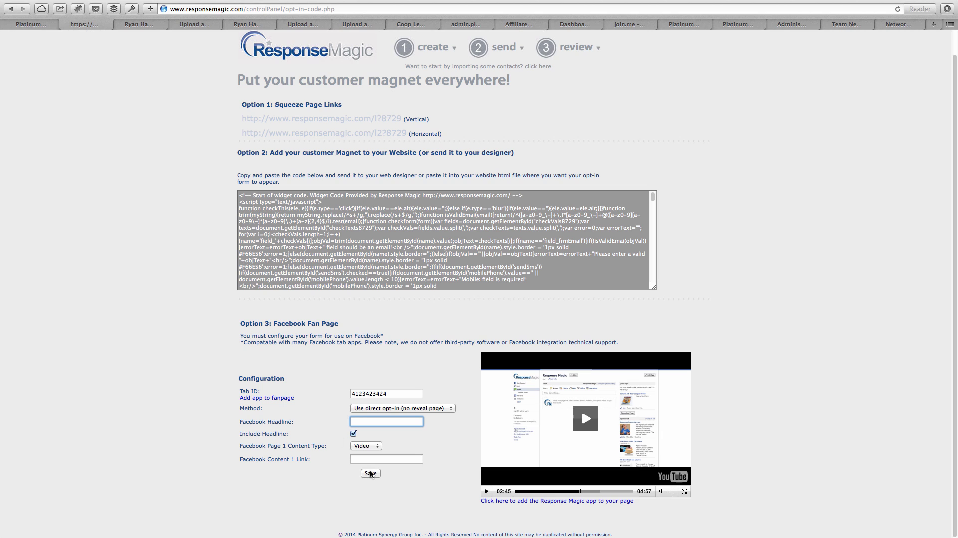
drag(246, 422, 352, 423)
click(353, 423)
drag(241, 445, 319, 444)
click(322, 445)
click(368, 458)
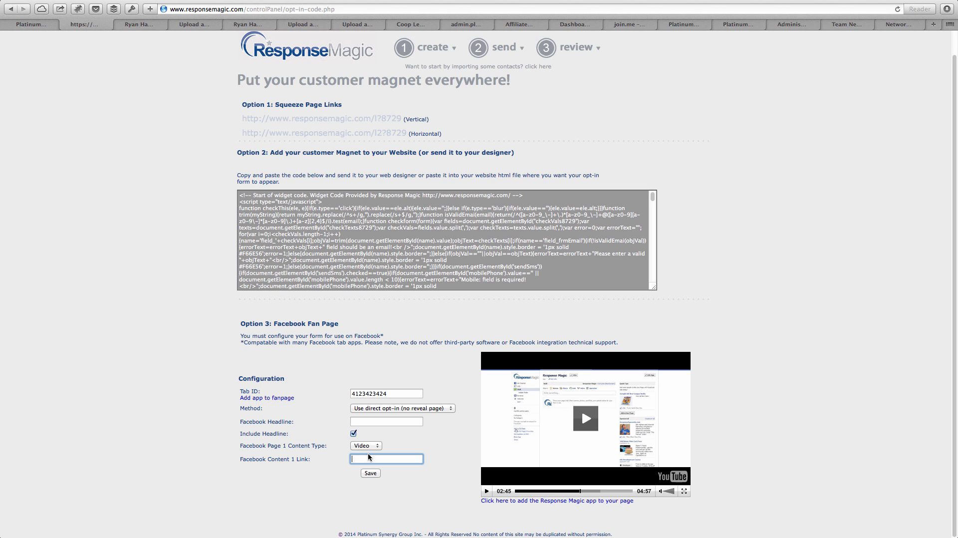
double_click(275, 459)
click(352, 459)
click(152, 25)
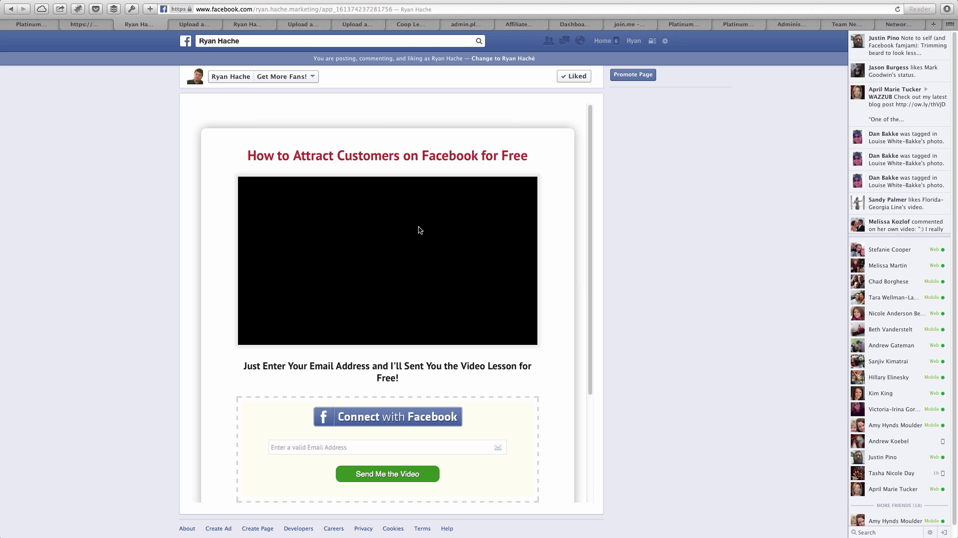
scroll(369, 459, down, 1)
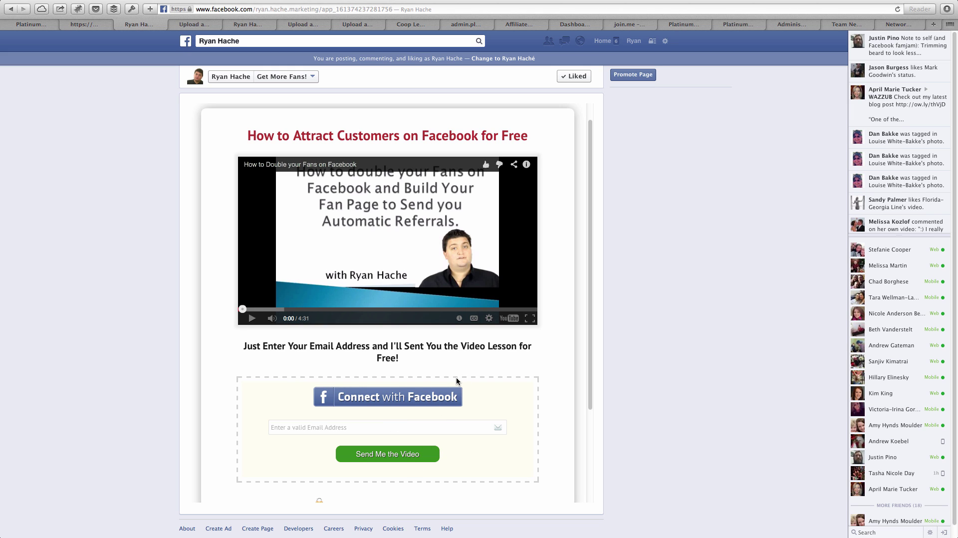
click(322, 427)
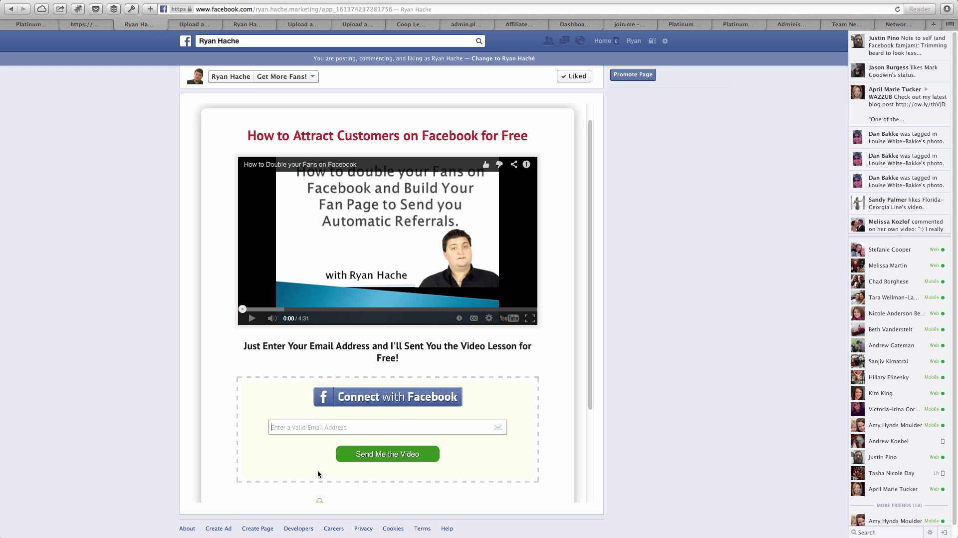